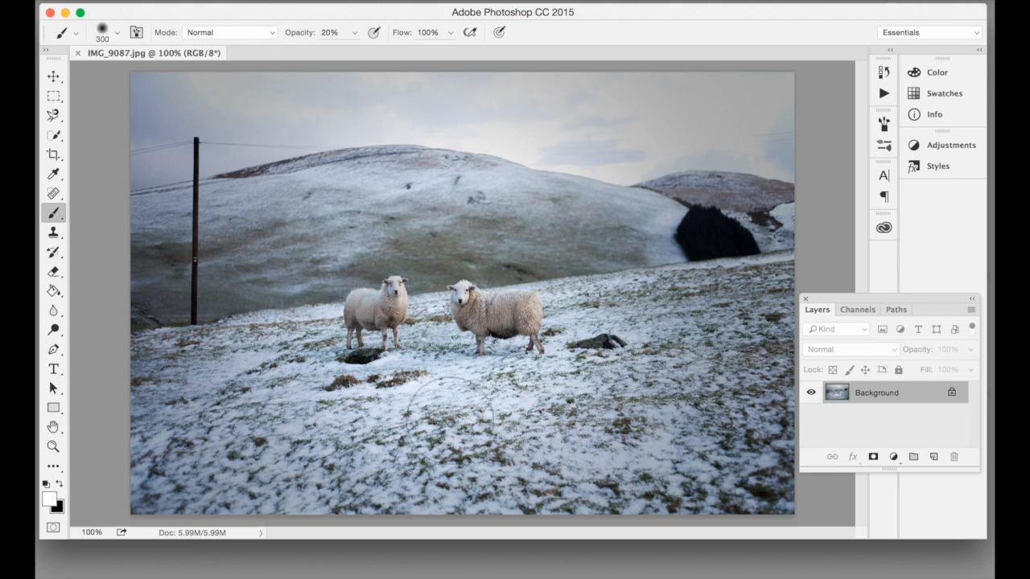
# Convert the Background into a regular layer and add a white layer mask to it.
pyautogui.doubleClick(903, 389)
pyautogui.press('Return')
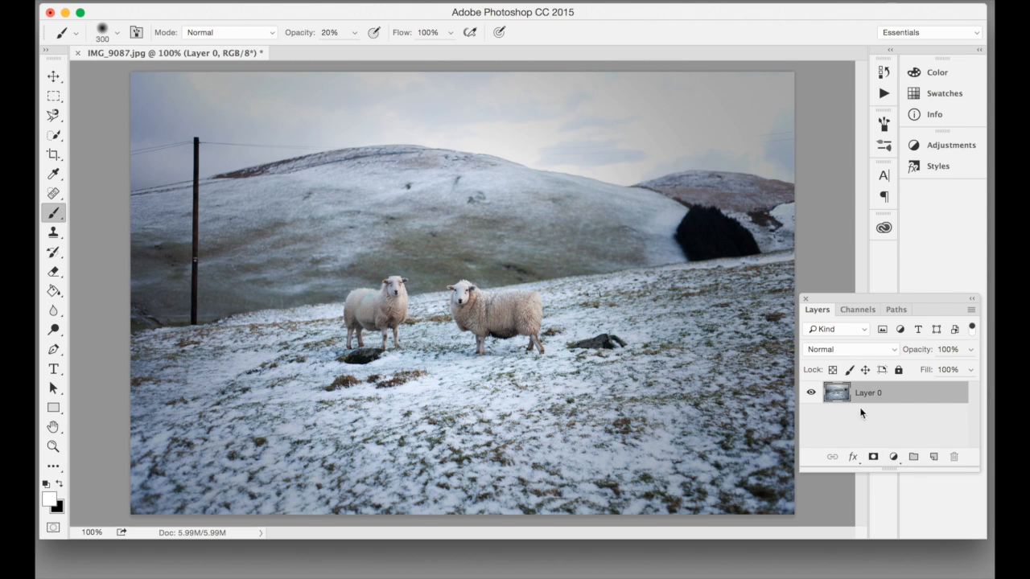
pyautogui.click(872, 457)
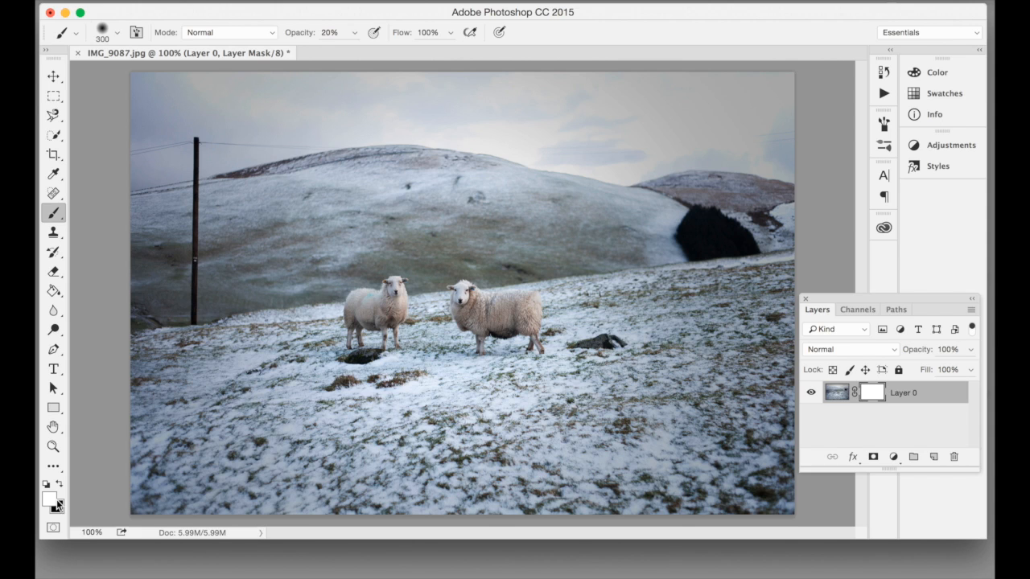
# Swap the foreground and background colours until black is the foreground, ending with the Brush tool active.
pyautogui.press('x')
pyautogui.press('x')
pyautogui.press('x')
pyautogui.press('x')
pyautogui.press('x')
pyautogui.press('x')
pyautogui.press('x')
pyautogui.click(53, 76)
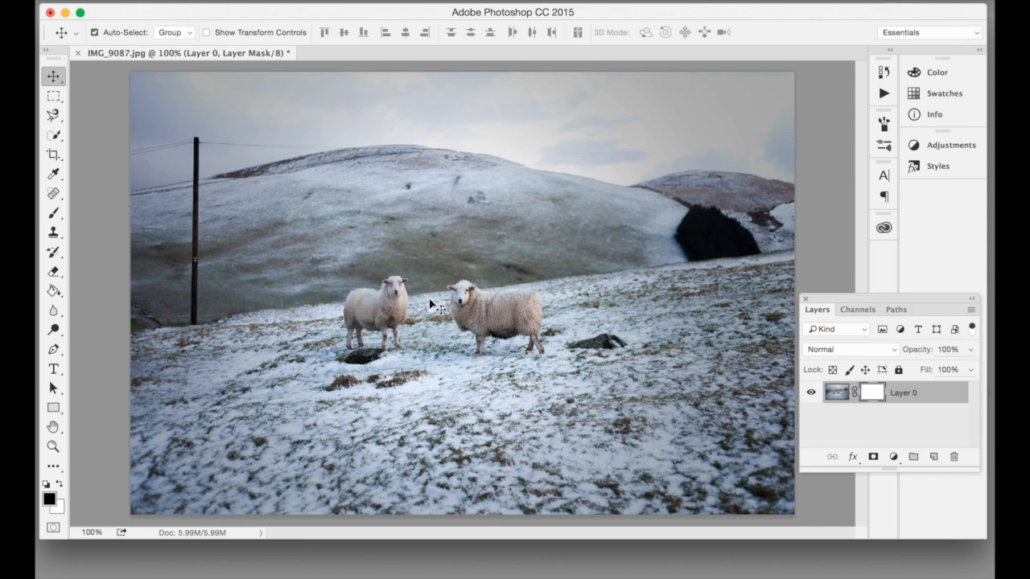
pyautogui.press('b')
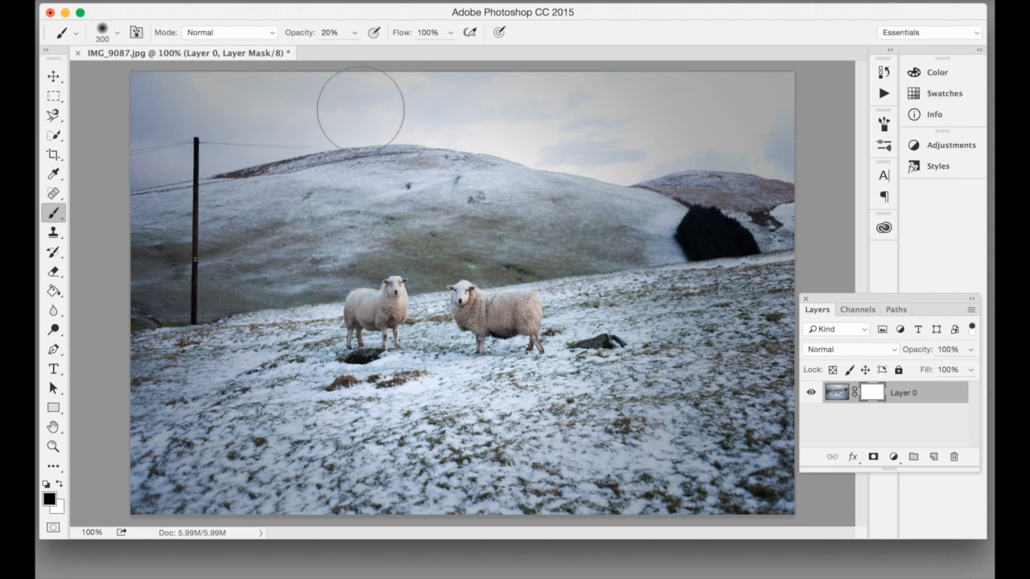
# Set the brush opacity to 100% and dab six black spots on the mask across the hills and the snowy field.
pyautogui.moveTo(305, 32); pyautogui.dragTo(433, 64)
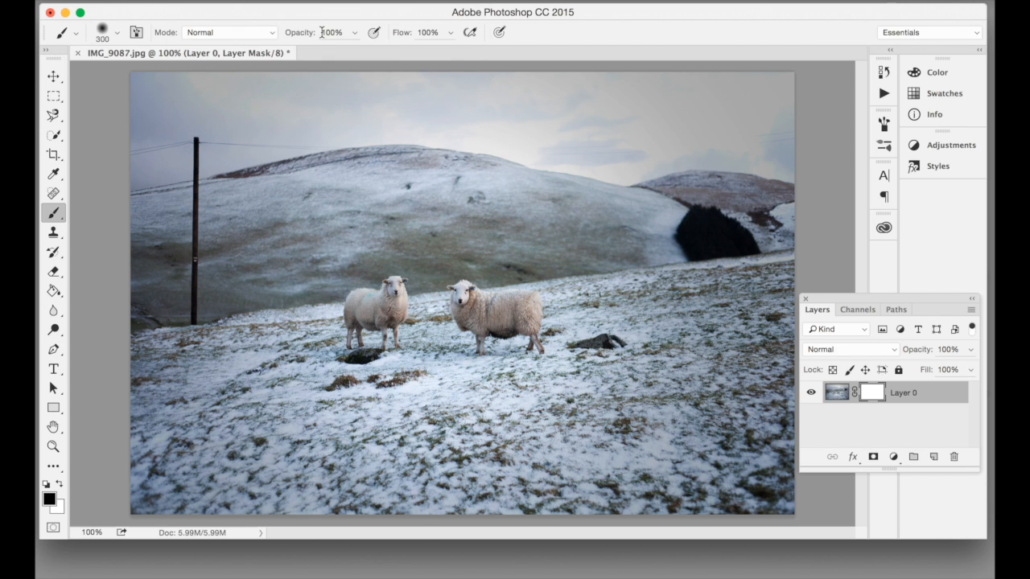
pyautogui.click(302, 211)
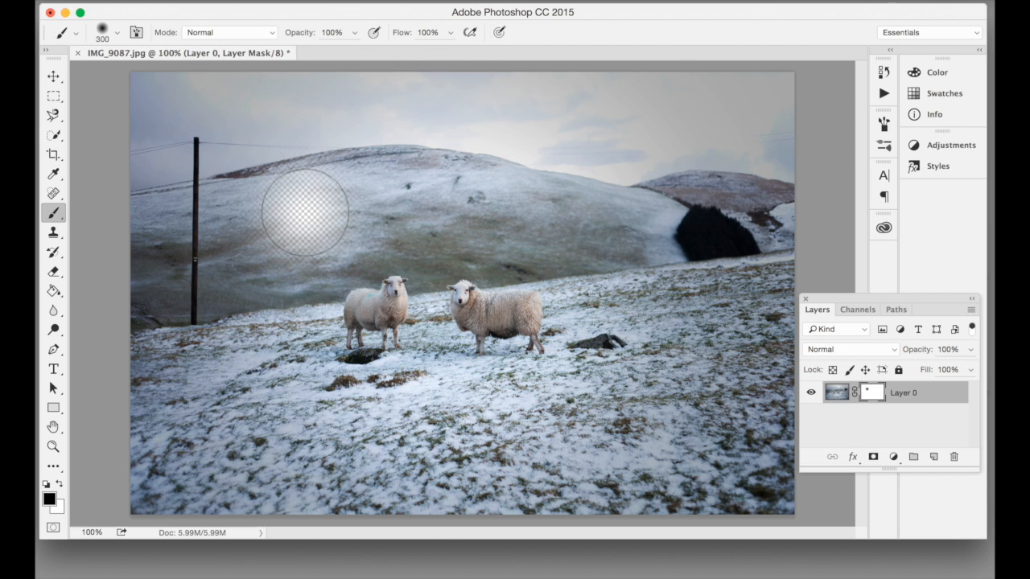
pyautogui.click(686, 231)
pyautogui.click(616, 379)
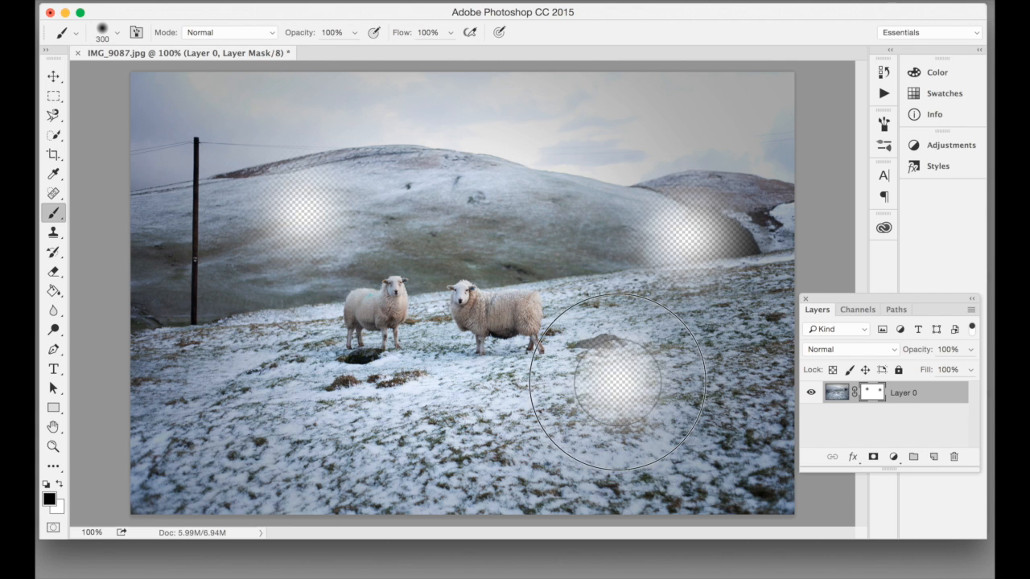
pyautogui.click(420, 418)
pyautogui.click(304, 378)
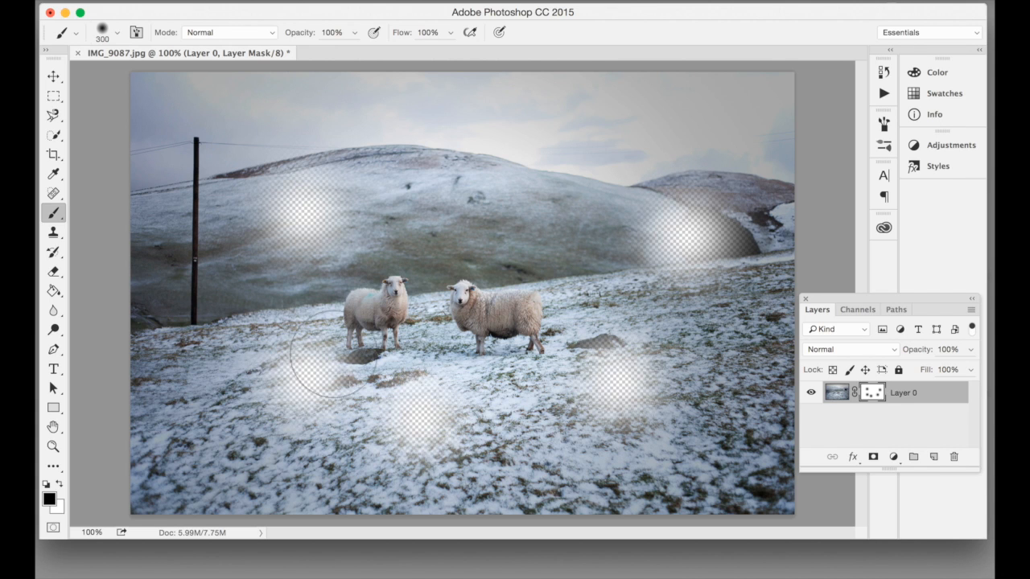
pyautogui.click(450, 237)
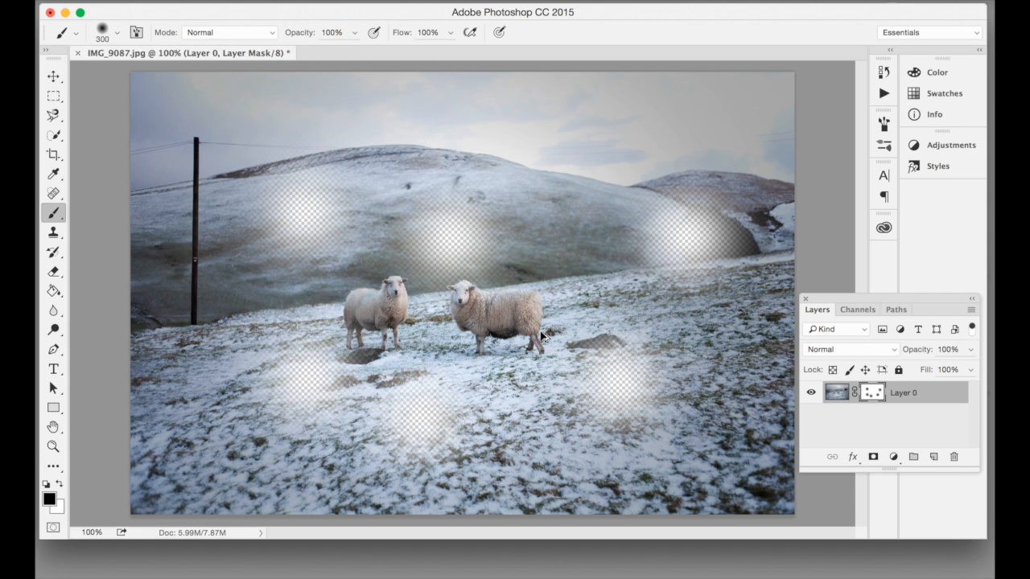
# Undo all six black brush dabs on the layer mask.
pyautogui.press('super+alt+z')
pyautogui.press('super+alt+z')
pyautogui.press('super+alt+z')
pyautogui.press('super+alt+z')
pyautogui.press('super+alt+z')
pyautogui.press('super+alt+z')
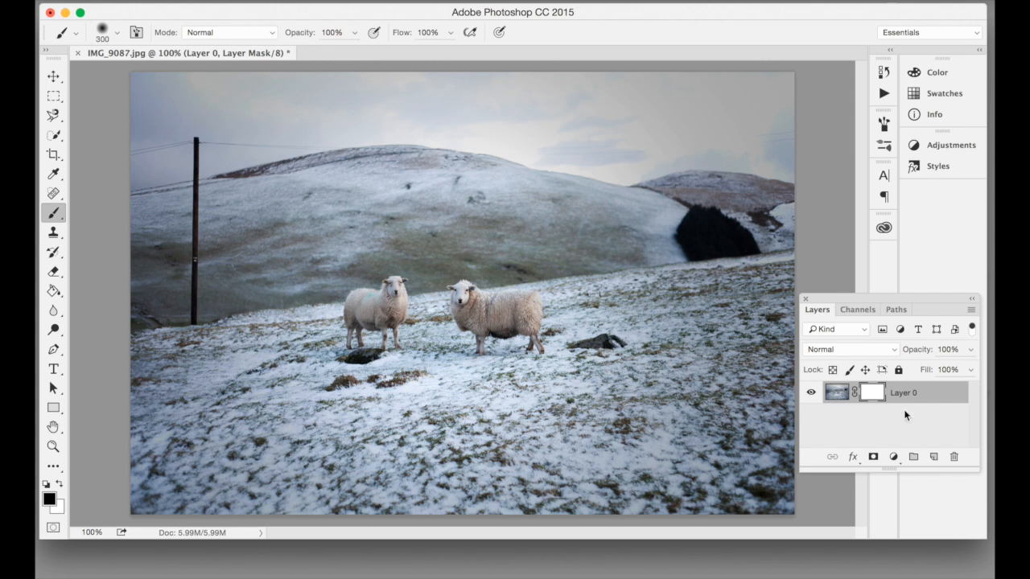
# Fill the entire layer mask with black using the Paint Bucket tool.
pyautogui.click(55, 295)
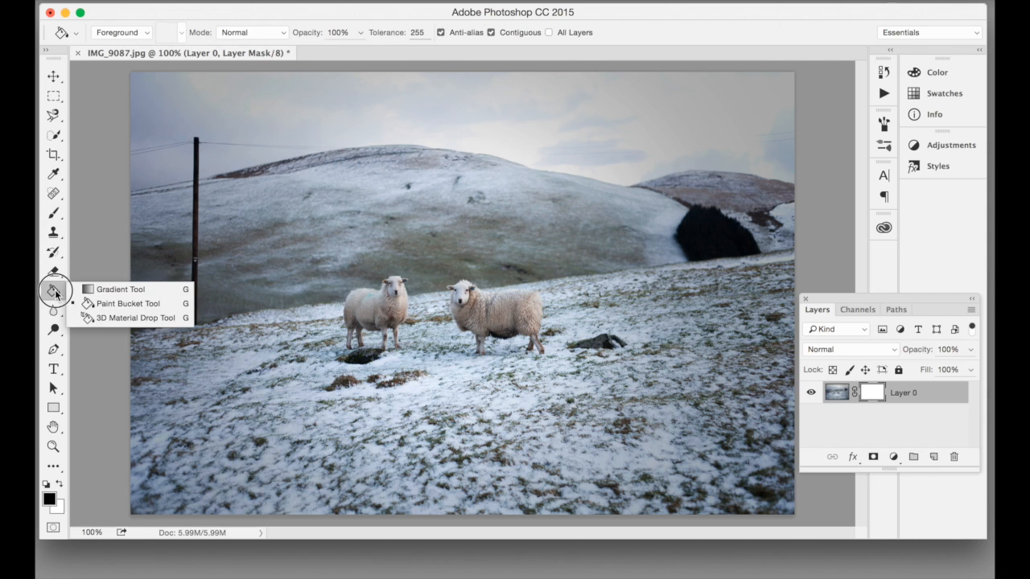
pyautogui.click(103, 303)
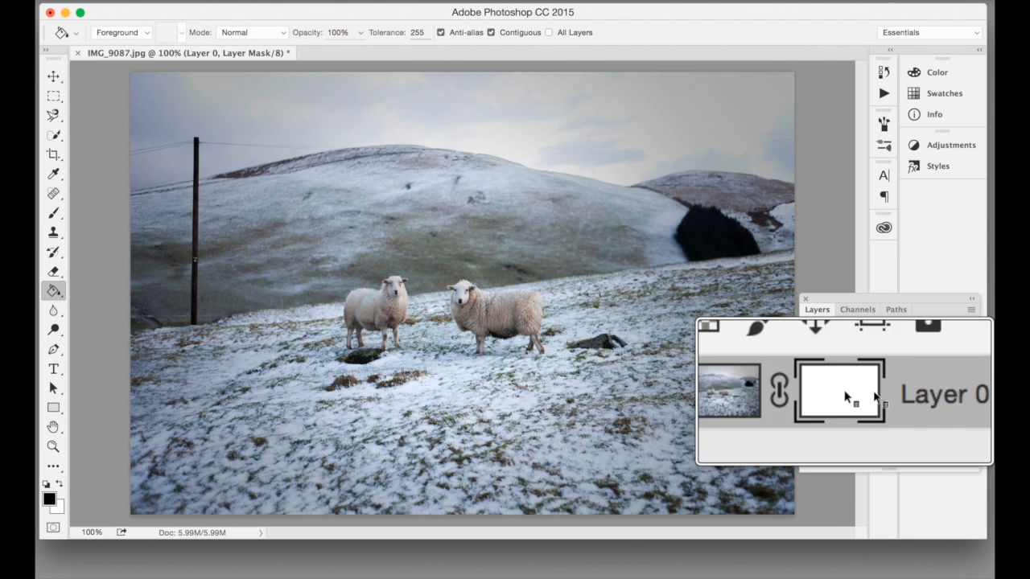
pyautogui.click(608, 324)
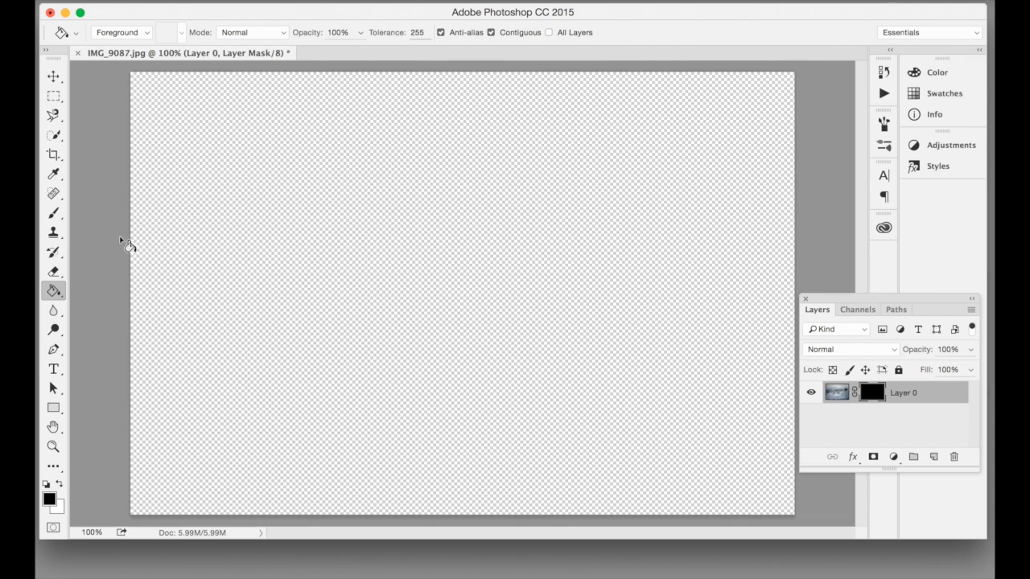
# Brush white on the mask at 100% opacity to reveal the upper part of the utility pole.
pyautogui.click(54, 214)
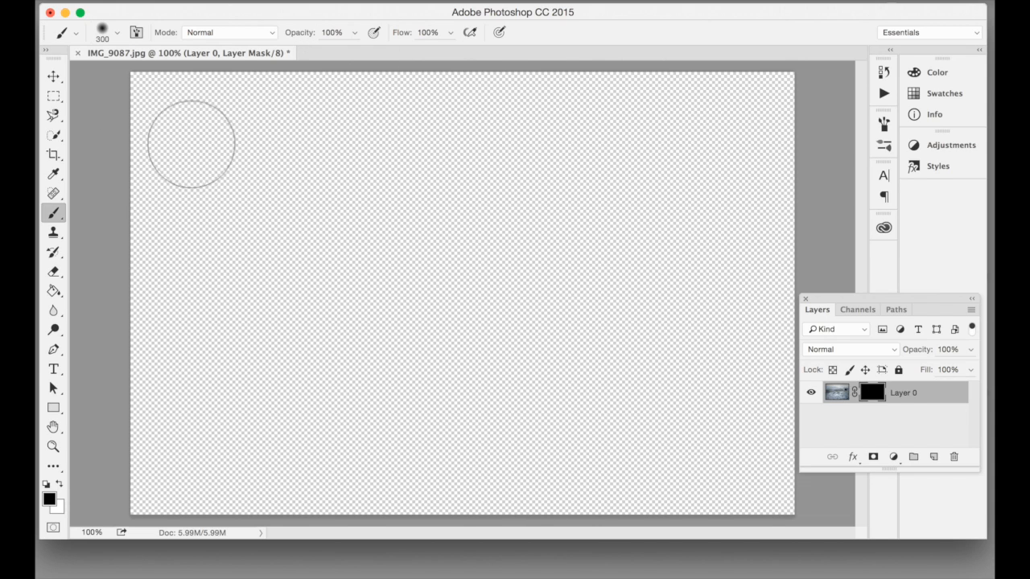
pyautogui.click(58, 484)
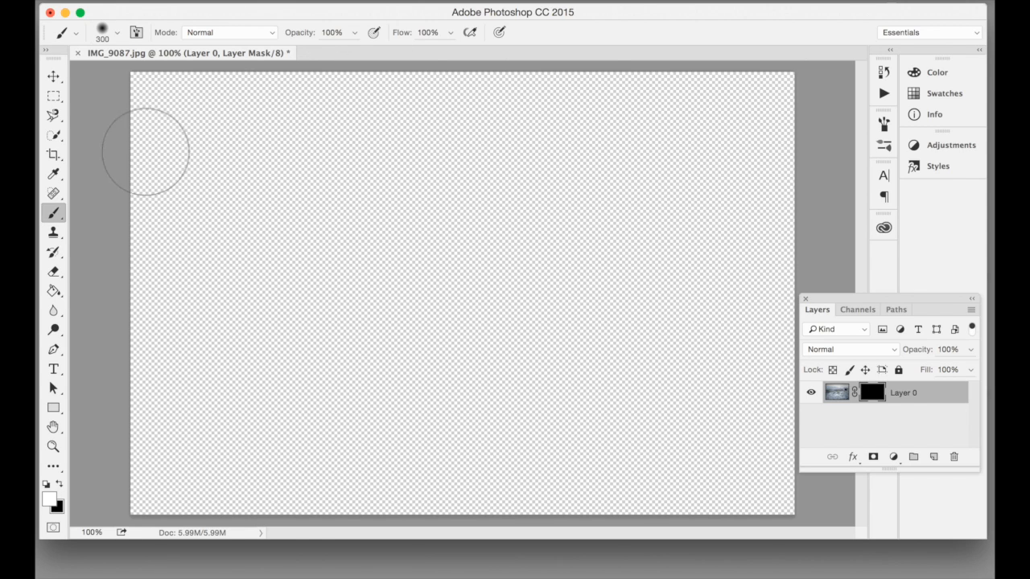
pyautogui.moveTo(198, 143); pyautogui.dragTo(195, 189)
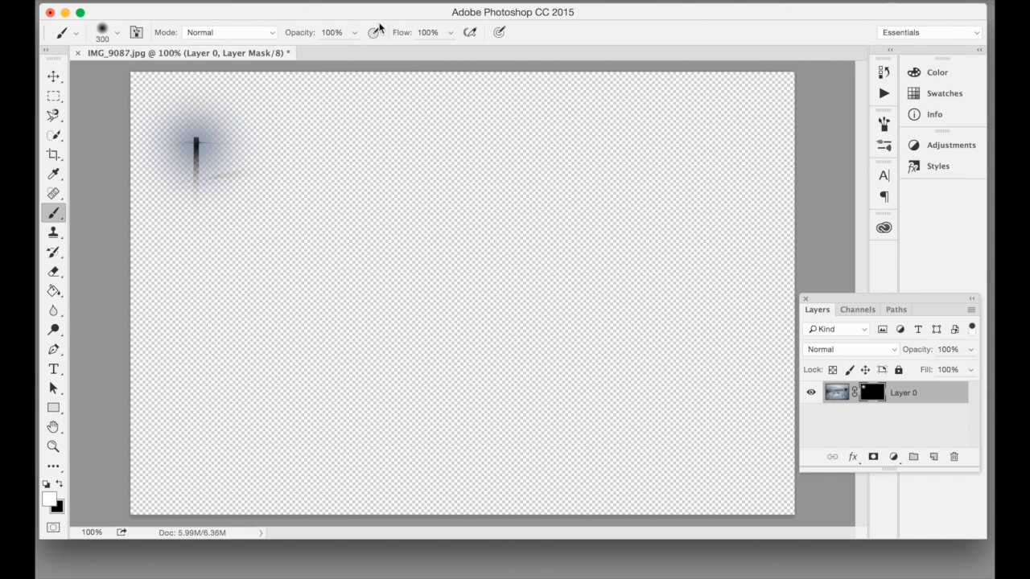
# Lower the brush opacity to 20% and build up white strokes over one spot on the central hillside.
pyautogui.moveTo(296, 36); pyautogui.dragTo(241, 30)
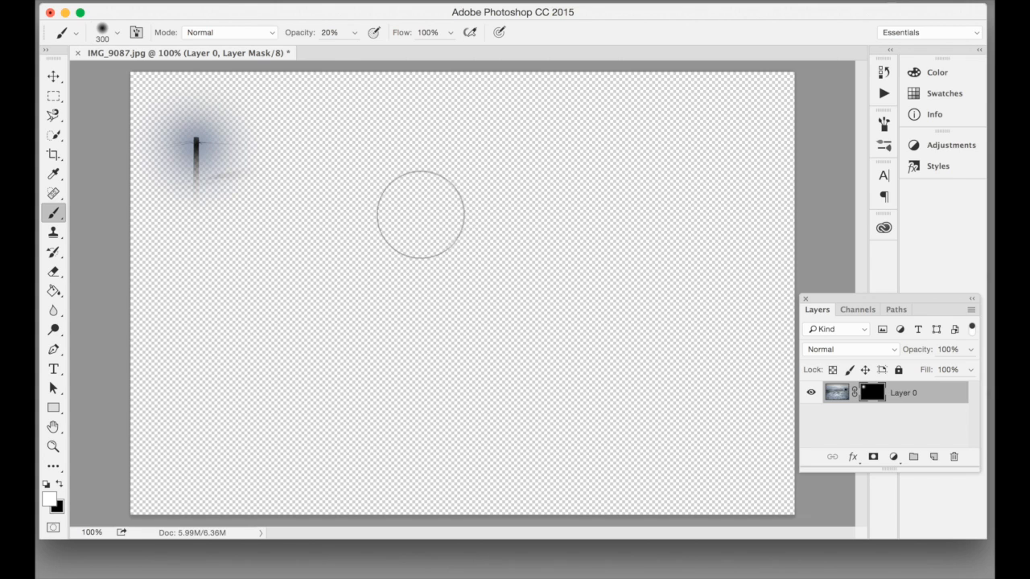
pyautogui.moveTo(473, 193)
pyautogui.mouseDown()
pyautogui.moveTo(469, 218)
pyautogui.moveTo(479, 194)
pyautogui.mouseUp()
pyautogui.click(479, 195)
pyautogui.click(480, 195)
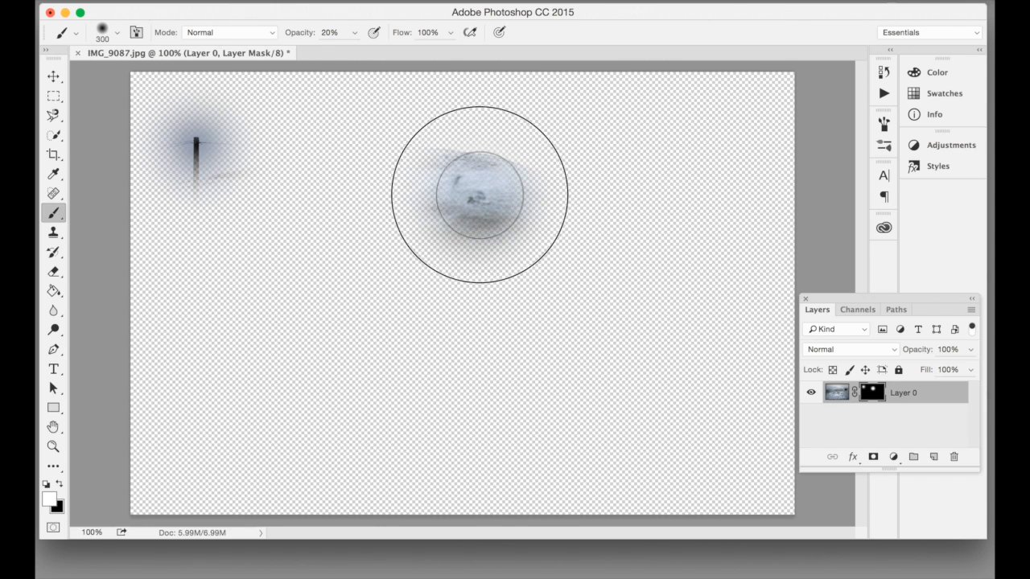
pyautogui.click(481, 195)
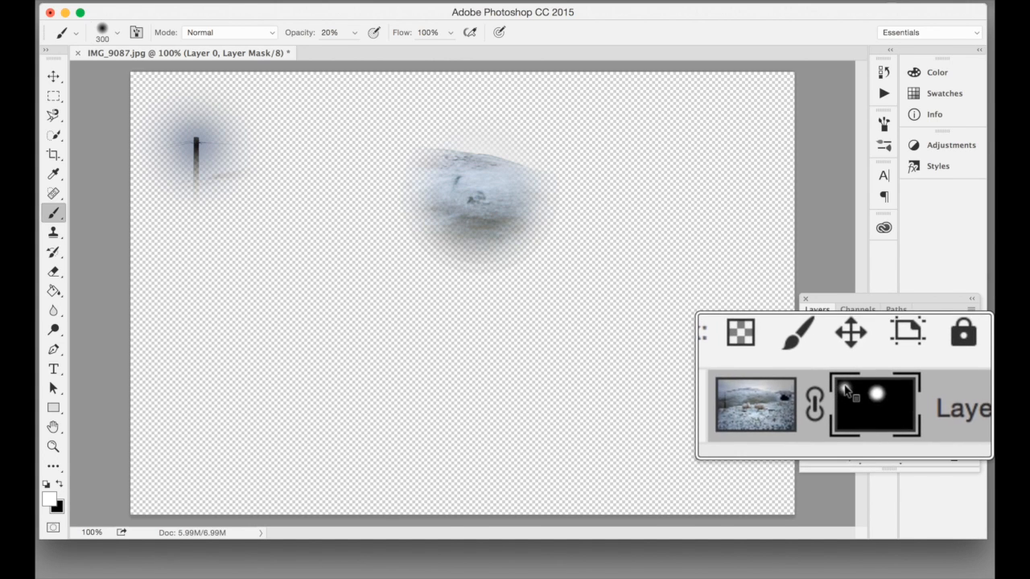
# Paint white on the mask at 20% opacity to gradually reveal the snowy field and both sheep.
pyautogui.moveTo(643, 379)
pyautogui.mouseDown()
pyautogui.moveTo(489, 391)
pyautogui.moveTo(612, 351)
pyautogui.moveTo(435, 432)
pyautogui.moveTo(644, 367)
pyautogui.mouseUp()
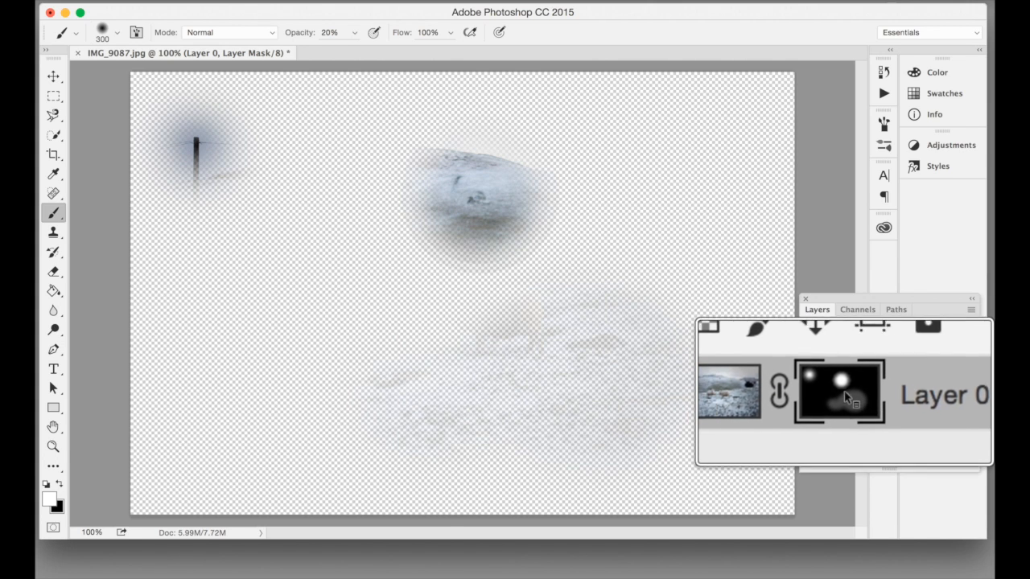
pyautogui.moveTo(725, 419)
pyautogui.mouseDown()
pyautogui.moveTo(556, 422)
pyautogui.moveTo(482, 399)
pyautogui.moveTo(676, 403)
pyautogui.moveTo(694, 422)
pyautogui.moveTo(490, 411)
pyautogui.moveTo(677, 437)
pyautogui.moveTo(636, 470)
pyautogui.moveTo(531, 469)
pyautogui.moveTo(399, 431)
pyautogui.moveTo(541, 463)
pyautogui.moveTo(768, 491)
pyautogui.moveTo(775, 471)
pyautogui.moveTo(550, 471)
pyautogui.moveTo(483, 436)
pyautogui.mouseUp()
pyautogui.moveTo(708, 301); pyautogui.dragTo(433, 310)
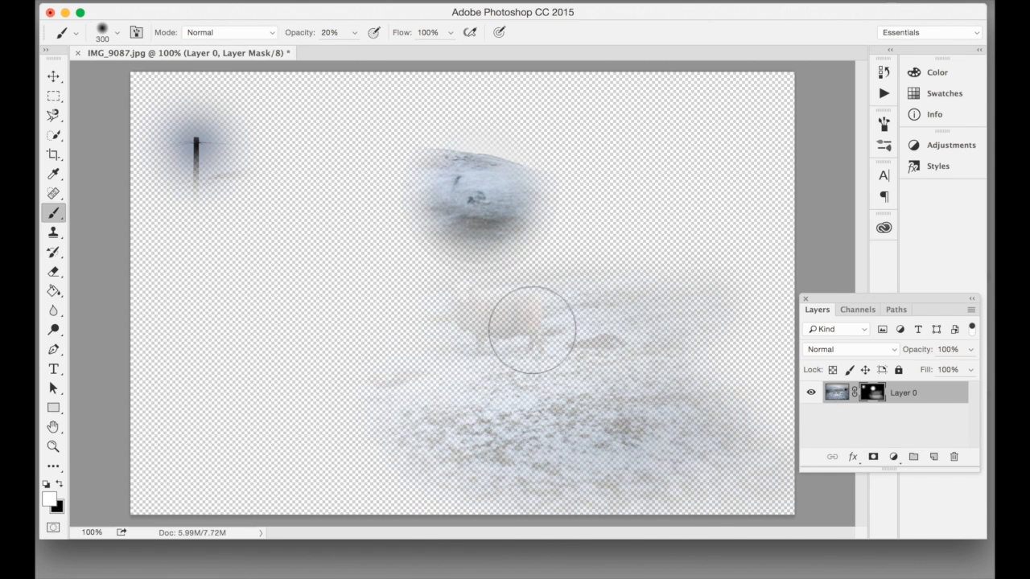
pyautogui.moveTo(528, 311)
pyautogui.mouseDown()
pyautogui.moveTo(379, 304)
pyautogui.moveTo(501, 293)
pyautogui.moveTo(587, 318)
pyautogui.moveTo(379, 293)
pyautogui.moveTo(408, 291)
pyautogui.moveTo(618, 355)
pyautogui.moveTo(359, 302)
pyautogui.moveTo(325, 284)
pyautogui.moveTo(578, 332)
pyautogui.moveTo(362, 332)
pyautogui.moveTo(347, 325)
pyautogui.moveTo(617, 317)
pyautogui.moveTo(215, 331)
pyautogui.moveTo(502, 308)
pyautogui.moveTo(575, 313)
pyautogui.moveTo(232, 324)
pyautogui.moveTo(497, 292)
pyautogui.moveTo(553, 323)
pyautogui.moveTo(191, 313)
pyautogui.moveTo(518, 310)
pyautogui.moveTo(541, 322)
pyautogui.moveTo(227, 320)
pyautogui.moveTo(552, 312)
pyautogui.moveTo(496, 313)
pyautogui.mouseUp()
pyautogui.click(494, 312)
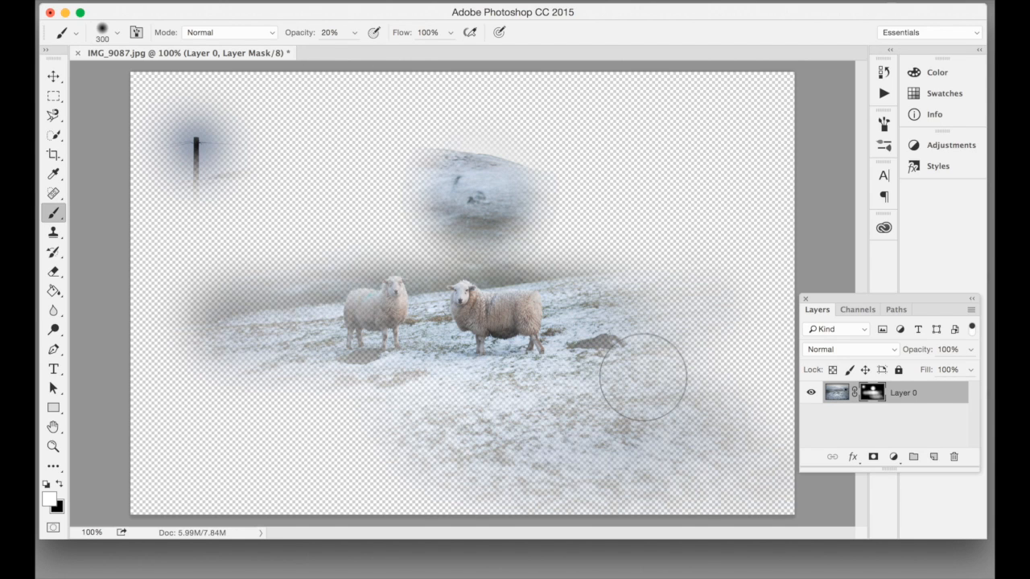
# Set the brush opacity to 100% and paint white over the large hill and the ground around the sheep.
pyautogui.moveTo(304, 34); pyautogui.dragTo(467, 36)
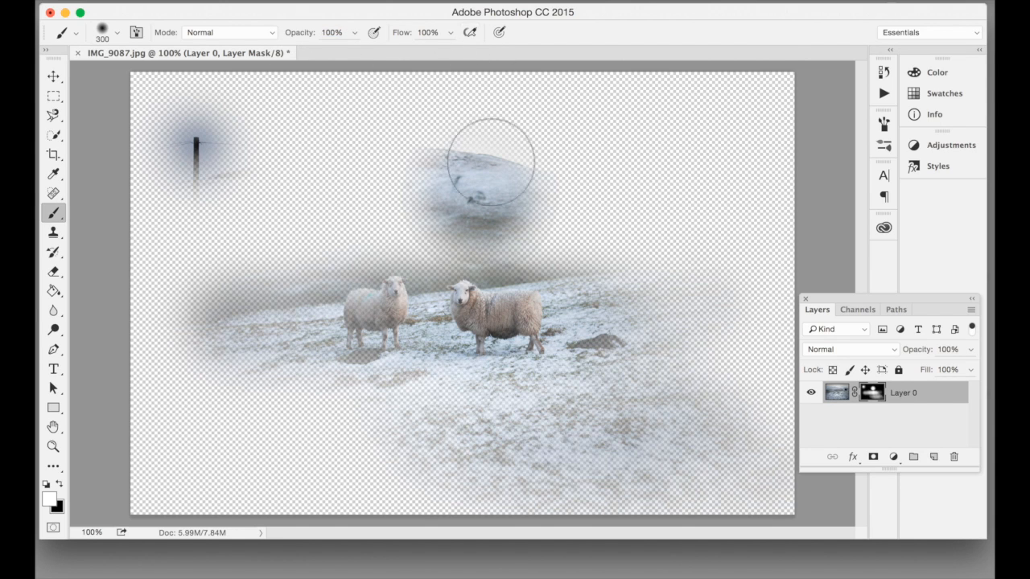
pyautogui.click(338, 200)
pyautogui.moveTo(364, 218)
pyautogui.mouseDown()
pyautogui.moveTo(431, 223)
pyautogui.moveTo(264, 197)
pyautogui.moveTo(473, 202)
pyautogui.moveTo(533, 218)
pyautogui.moveTo(342, 234)
pyautogui.moveTo(486, 236)
pyautogui.mouseUp()
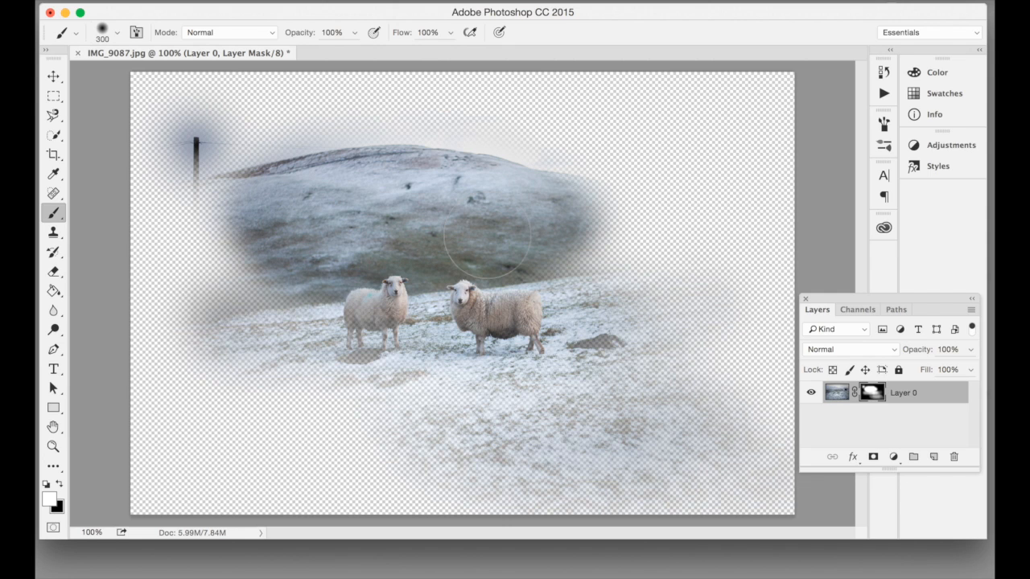
pyautogui.moveTo(460, 395)
pyautogui.mouseDown()
pyautogui.moveTo(517, 299)
pyautogui.moveTo(510, 315)
pyautogui.moveTo(639, 298)
pyautogui.mouseUp()
# Delete the layer mask from Layer 0 and add a fresh white mask.
pyautogui.rightClick(874, 392)
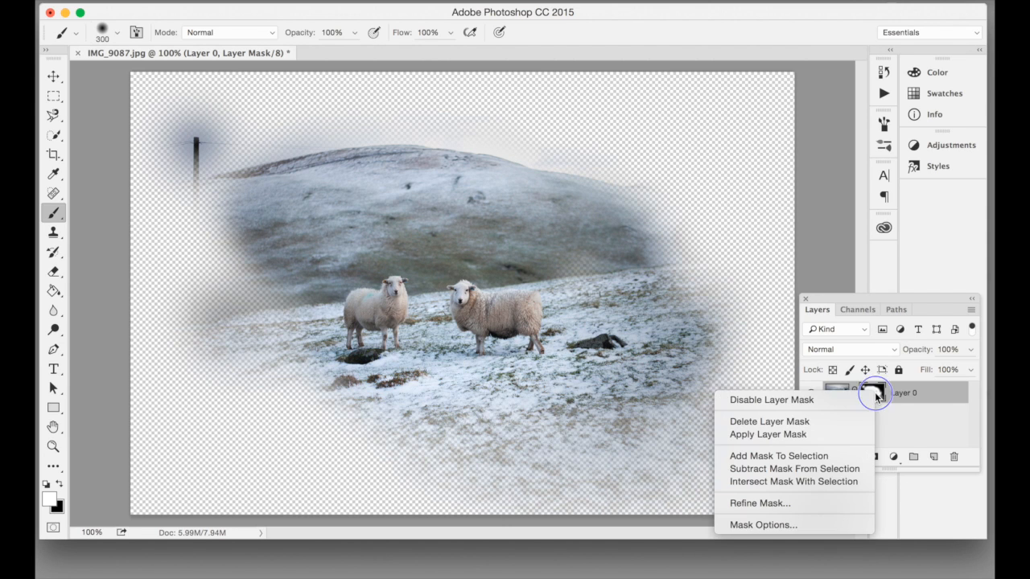
pyautogui.click(809, 421)
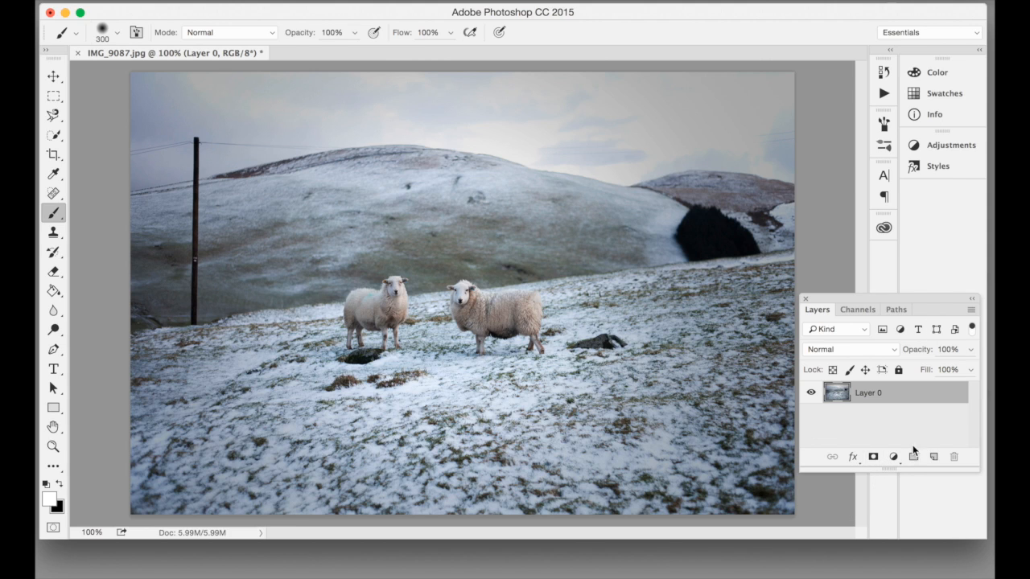
pyautogui.click(873, 456)
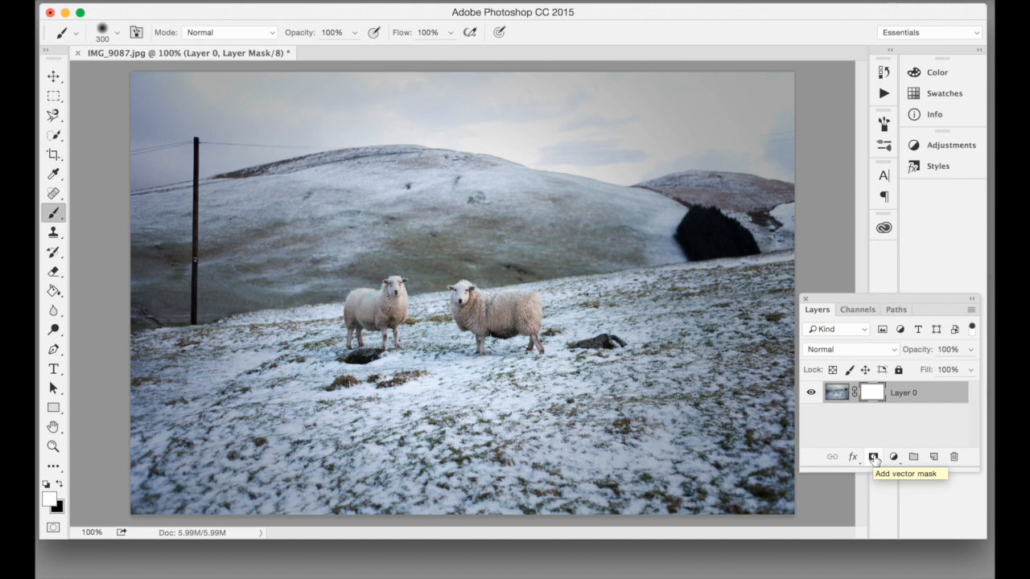
# Invert the colours of the layer's image instead of its mask, then undo the inversion.
pyautogui.click(837, 393)
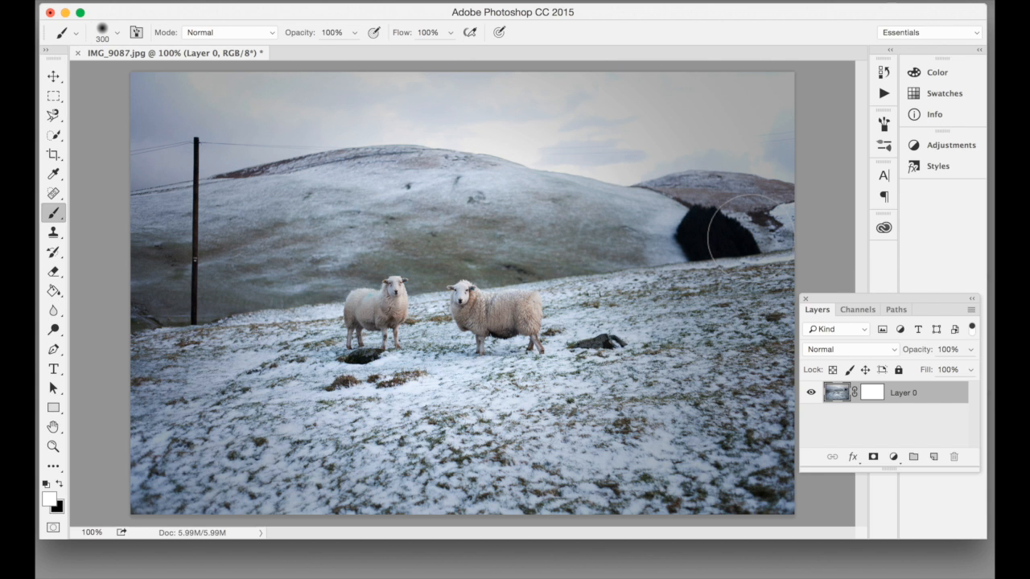
pyautogui.press('super+i')
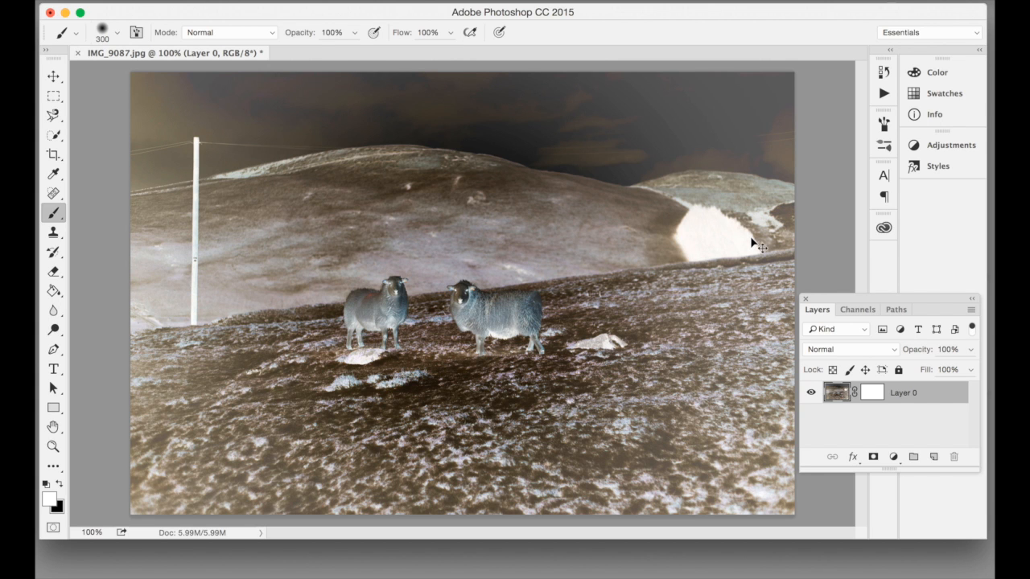
pyautogui.press('super+z')
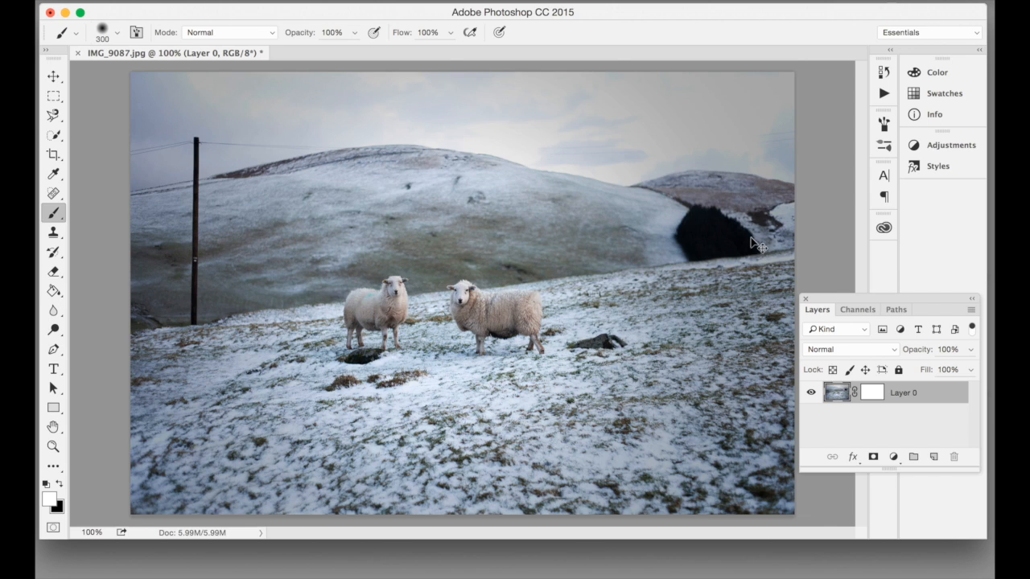
# Select the layer mask and invert it repeatedly between black and white, ending with a white mask.
pyautogui.click(875, 395)
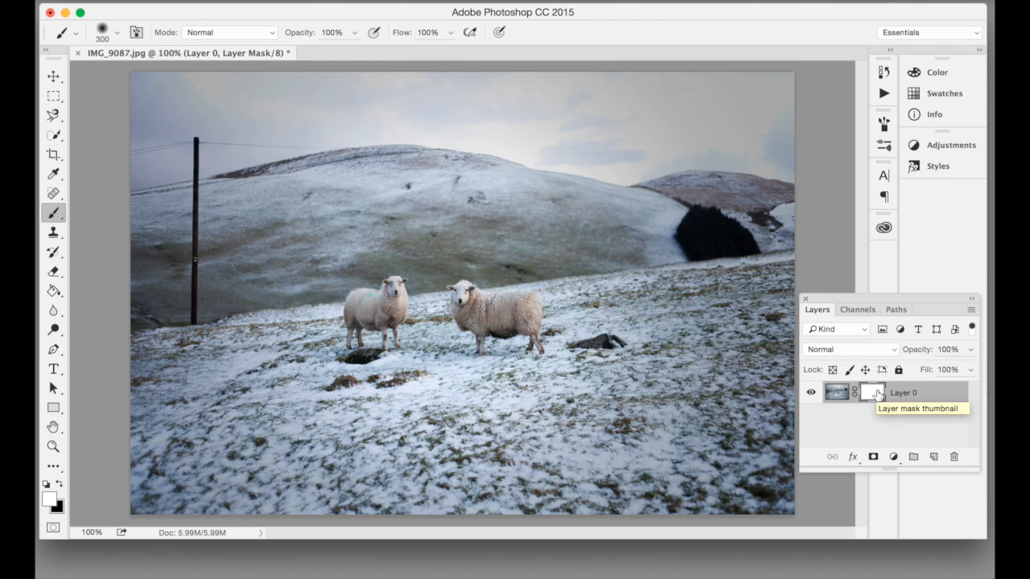
pyautogui.press('super+i')
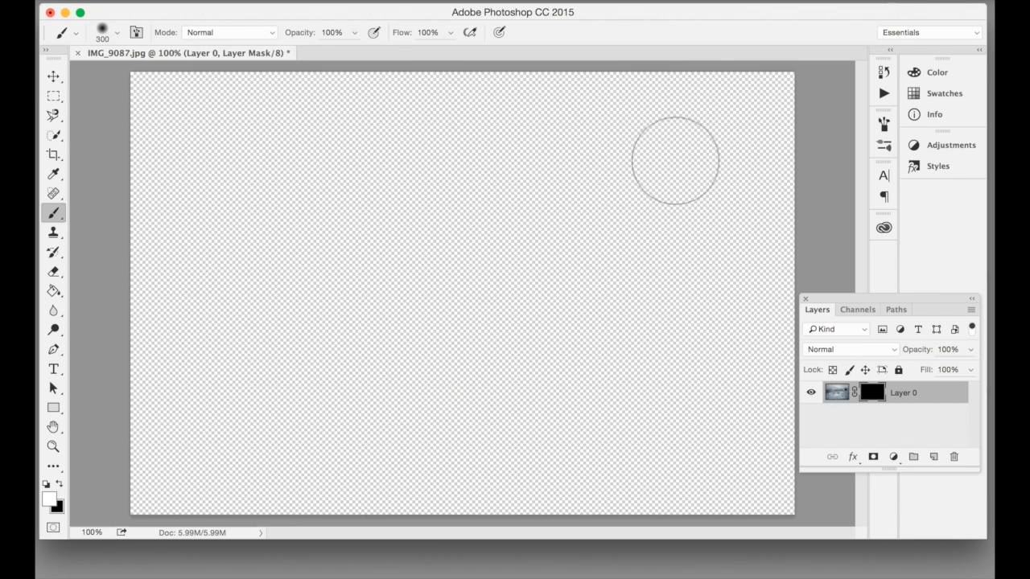
pyautogui.press('super+i')
pyautogui.press('super+i')
pyautogui.press('super+i')
pyautogui.press('super+i')
pyautogui.press('super+i')
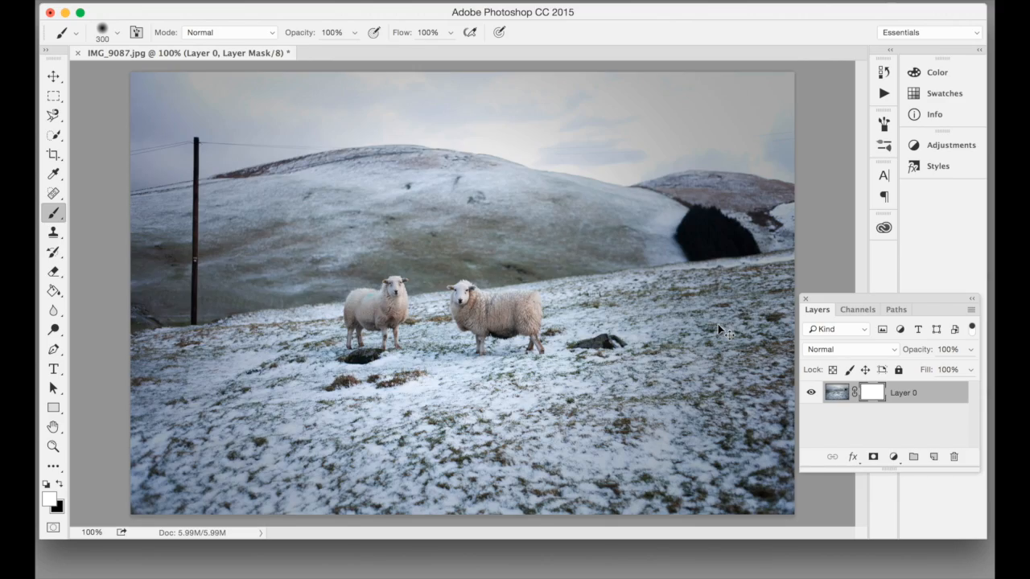
pyautogui.press('super+i')
pyautogui.press('super+i')
pyautogui.press('super+i')
pyautogui.press('super+i')
pyautogui.press('super+i')
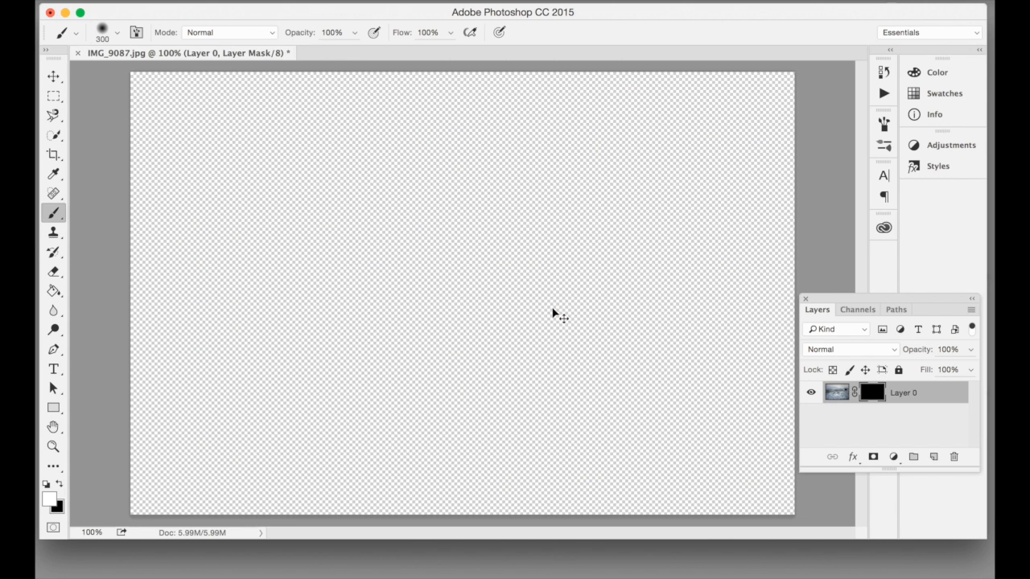
pyautogui.press('super+i')
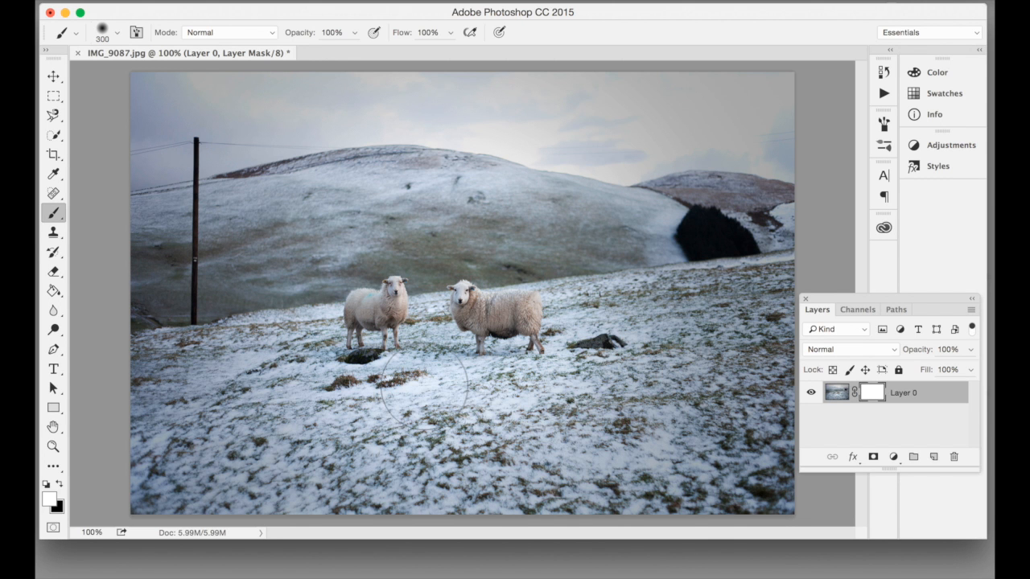
# Switch the foreground colour to black for painting on the layer mask.
pyautogui.press('x')
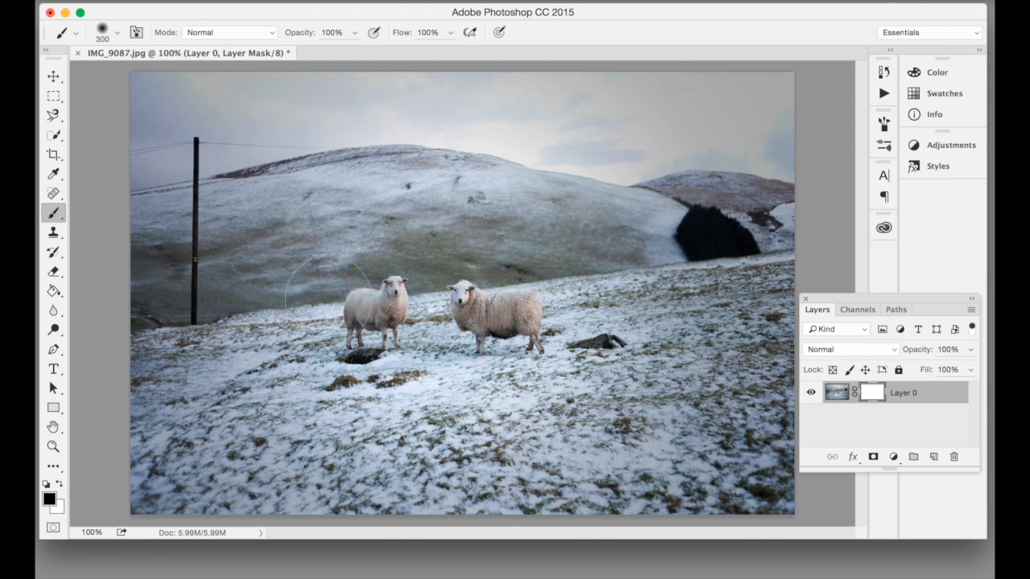